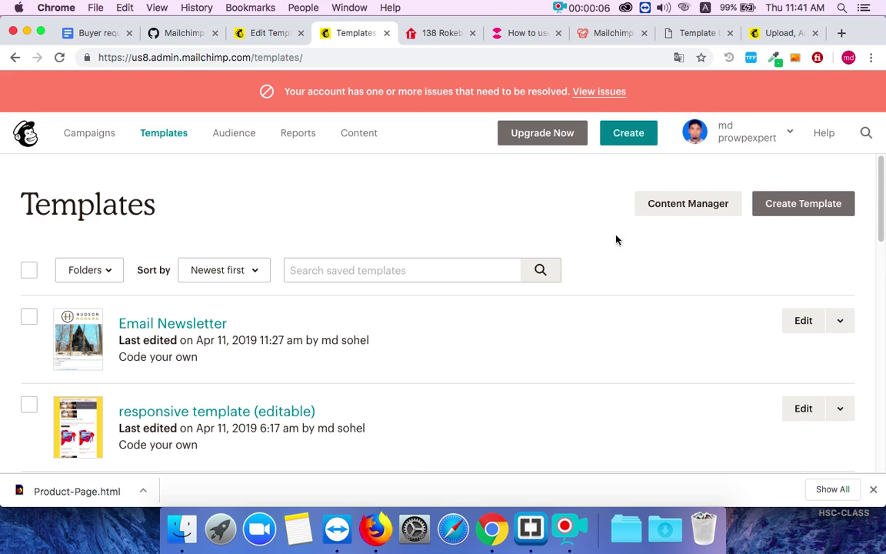
# Step: Start creating a new template from the Templates page
pyautogui.click(788, 211)
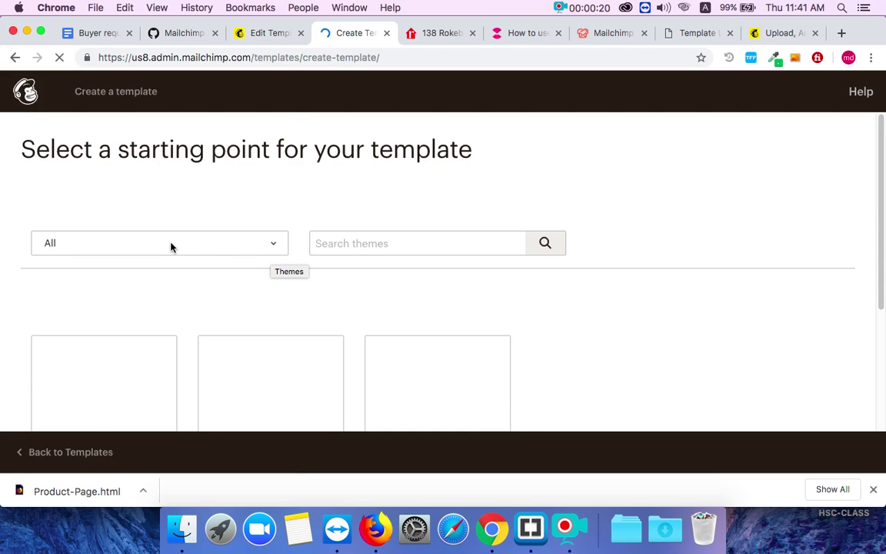
# Step: Start the new template from the 'Paste in code' option under Code your own
pyautogui.scroll(-5, 169, 248)
pyautogui.scroll(2, 163, 262)
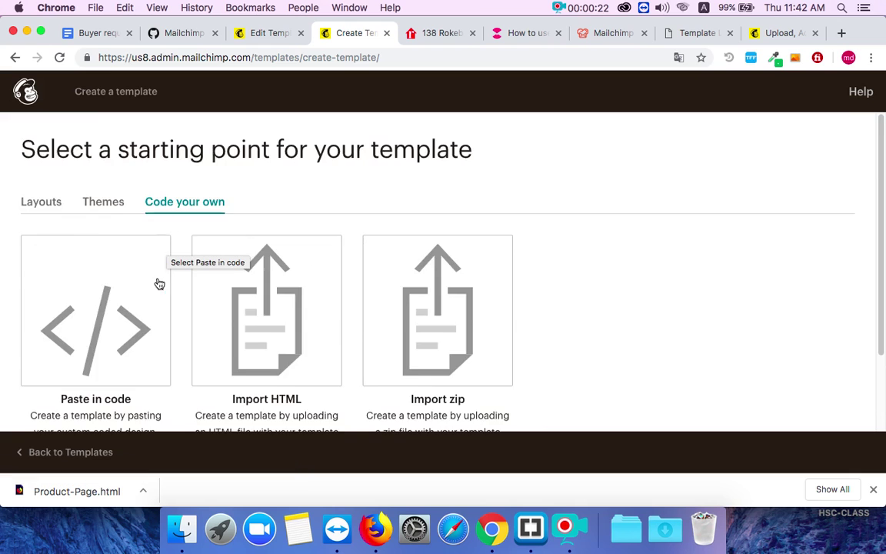
pyautogui.scroll(-1, 100, 323)
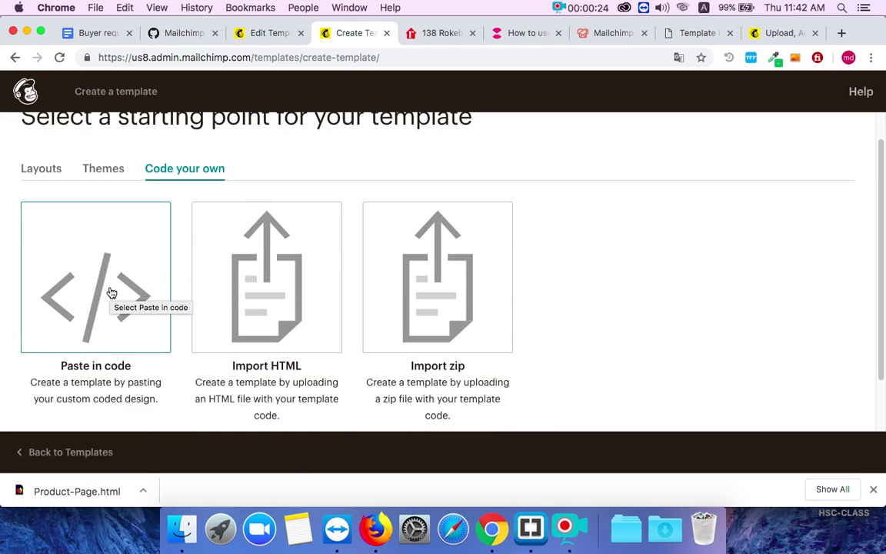
pyautogui.click(103, 295)
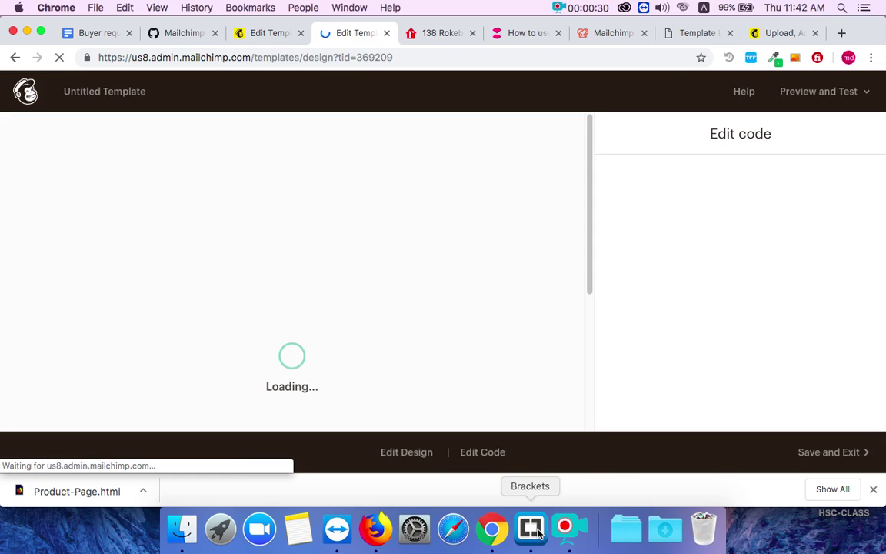
# Step: Select all of the Product-Page.html code in Brackets
pyautogui.click(530, 528)
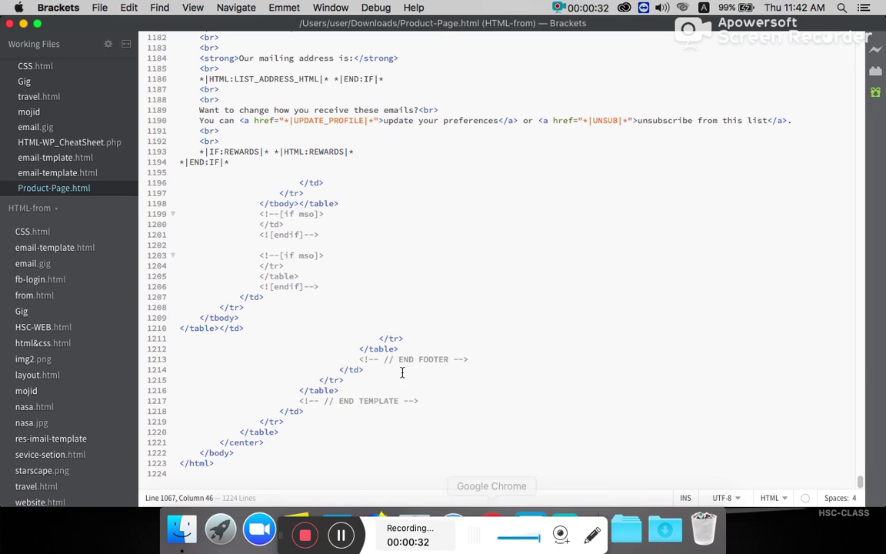
pyautogui.press('super+a')
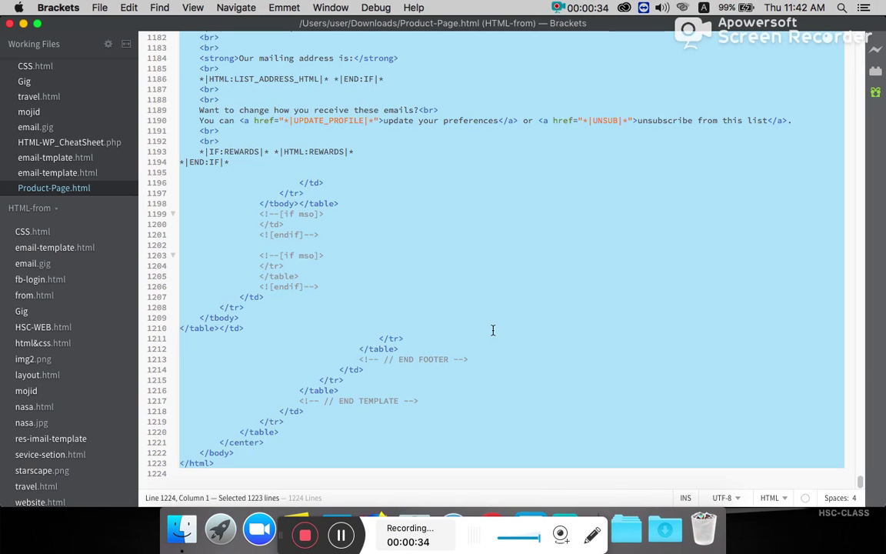
pyautogui.click(492, 529)
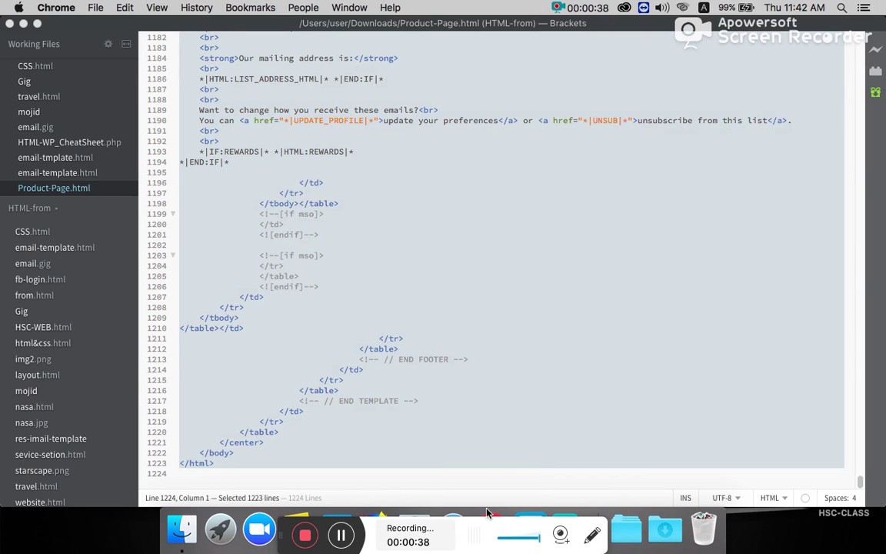
# Step: Paste the Product-Page.html code over the template's existing code and save it
pyautogui.click(490, 516)
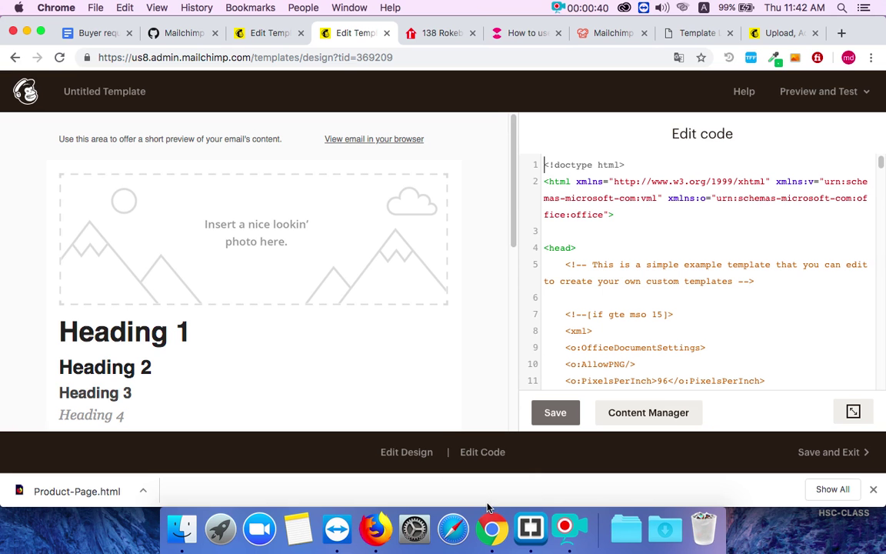
pyautogui.scroll(-2, 325, 307)
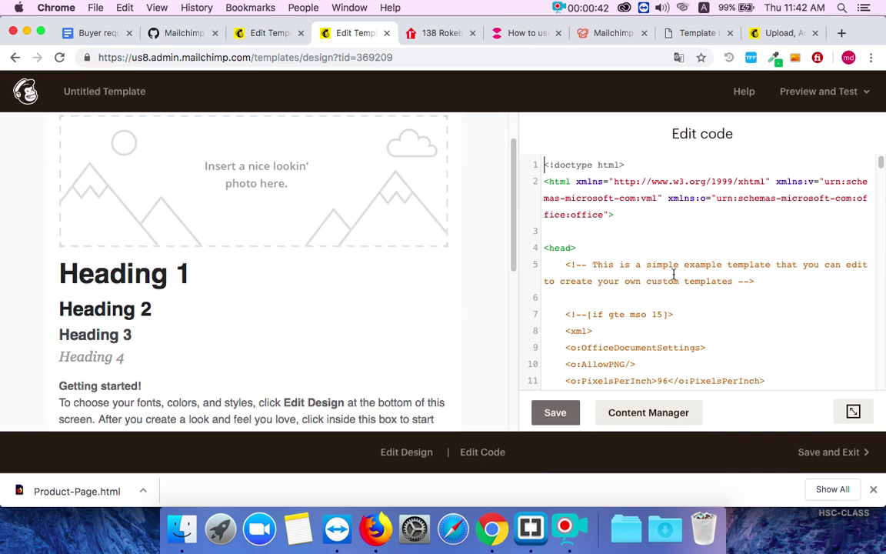
pyautogui.press('super+a')
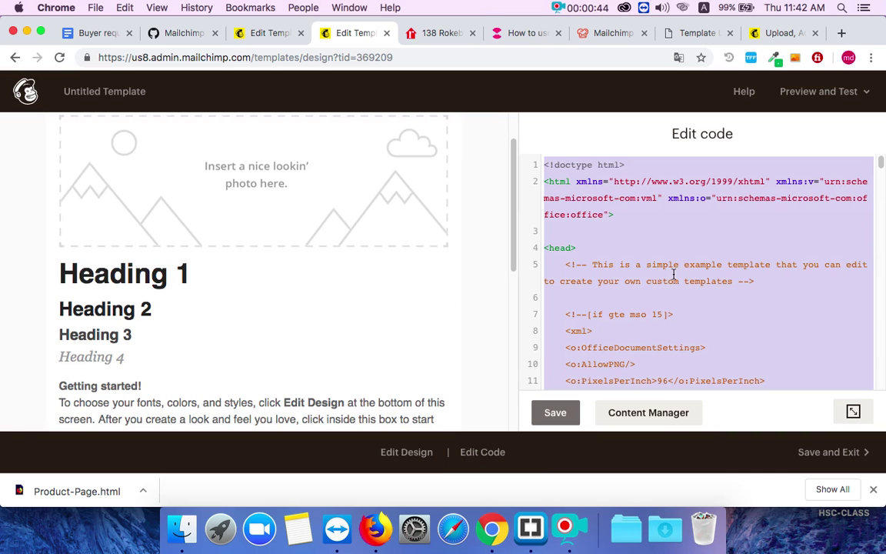
pyautogui.press('super+v')
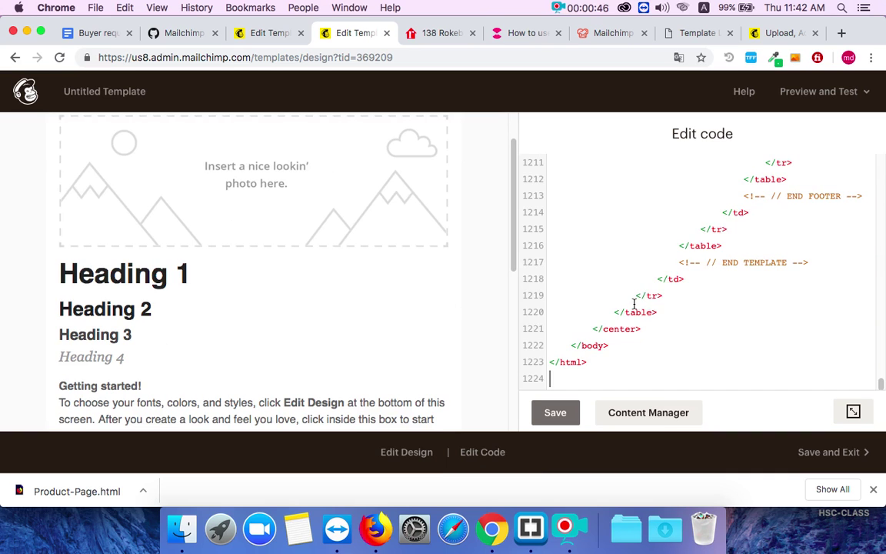
pyautogui.click(557, 421)
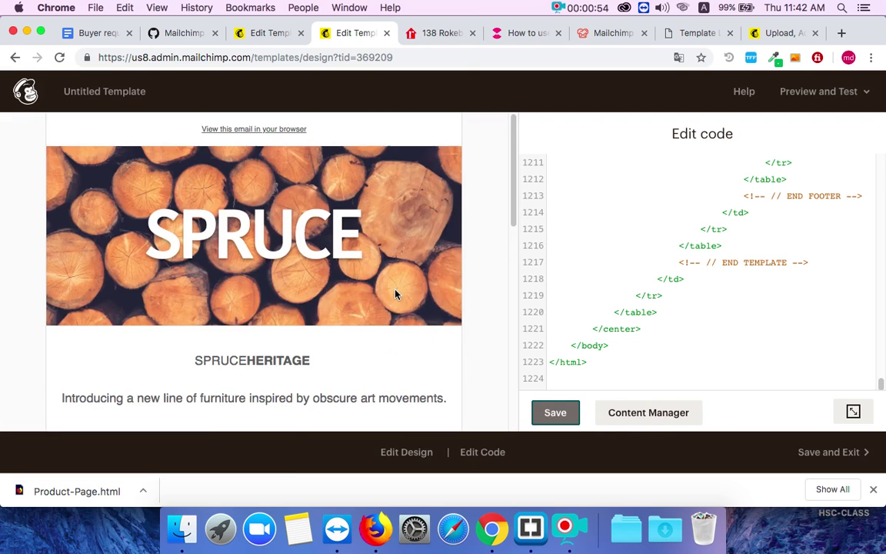
pyautogui.scroll(-5, 364, 263)
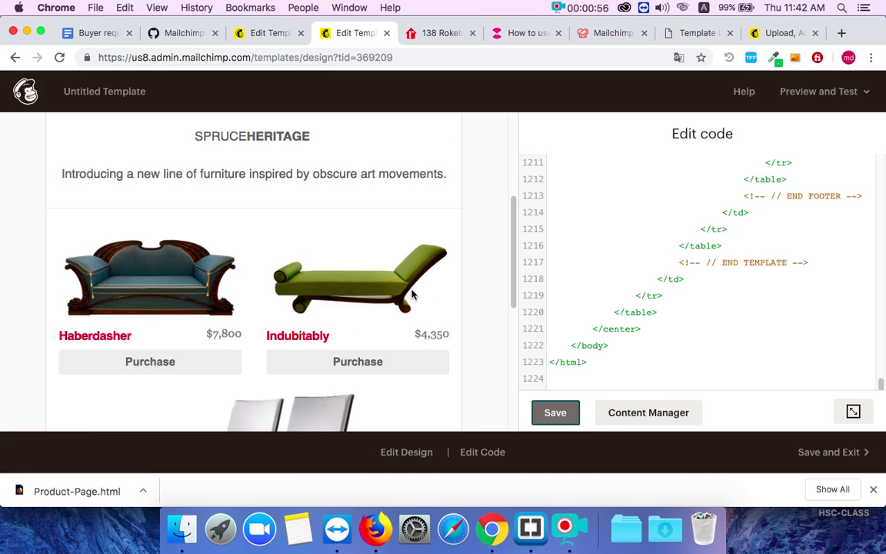
# Step: Switch to Edit Design and scroll through the rendered SPRUCE email
pyautogui.click(399, 452)
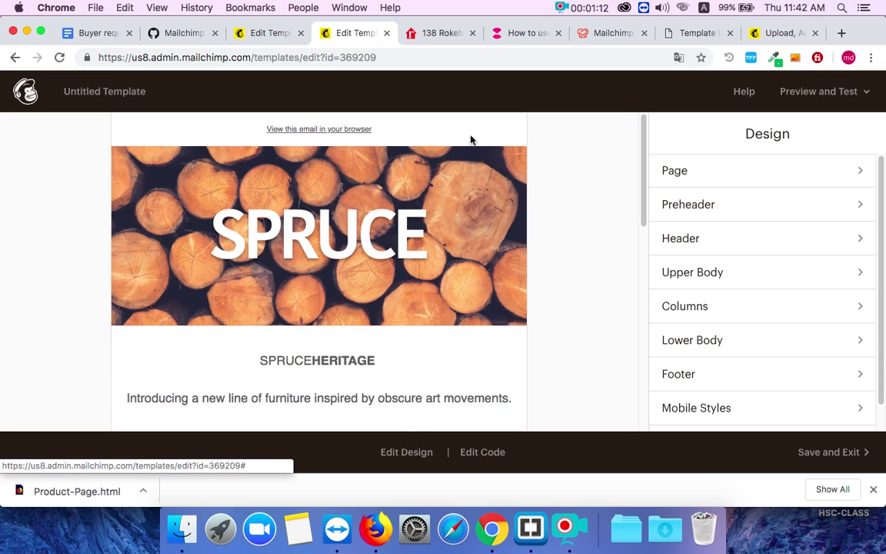
pyautogui.scroll(-5, 388, 400)
pyautogui.scroll(-5, 402, 414)
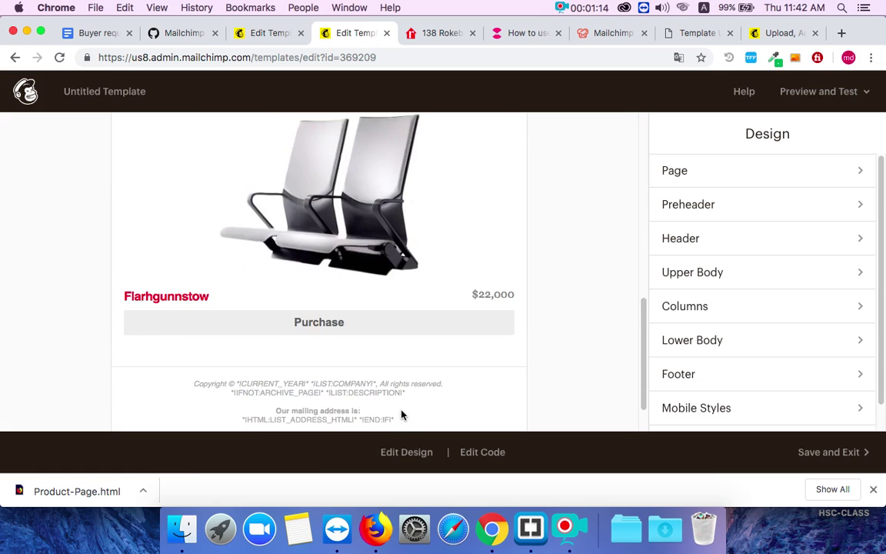
pyautogui.scroll(-1, 308, 369)
pyautogui.scroll(1, 380, 326)
pyautogui.scroll(5, 380, 341)
pyautogui.scroll(5, 379, 344)
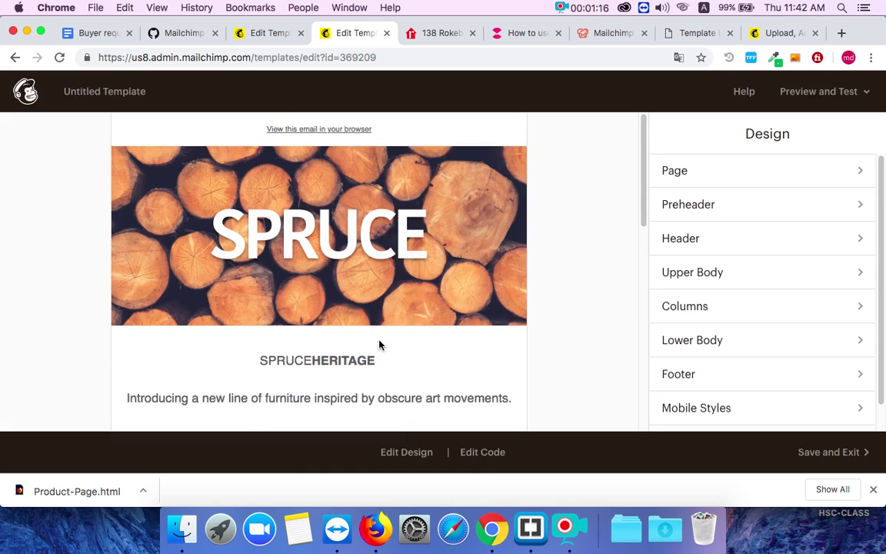
# Step: Return to the code editor and place the caret inside the <body> tag near line 655
pyautogui.click(481, 453)
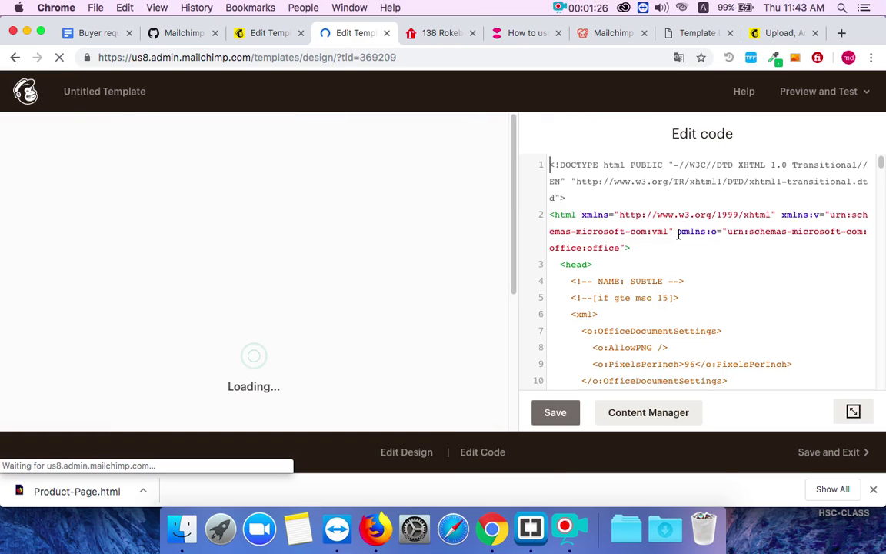
pyautogui.scroll(-3, 624, 346)
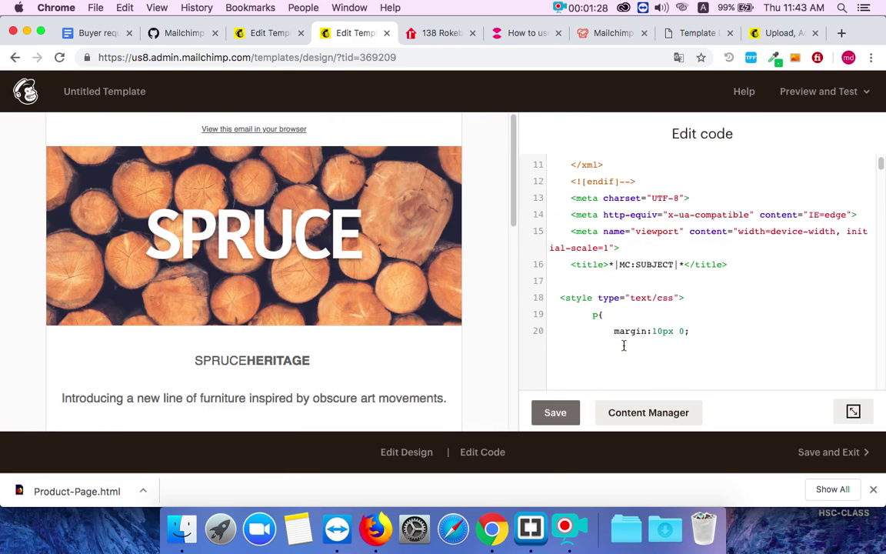
pyautogui.scroll(-5, 624, 345)
pyautogui.scroll(-1, 624, 345)
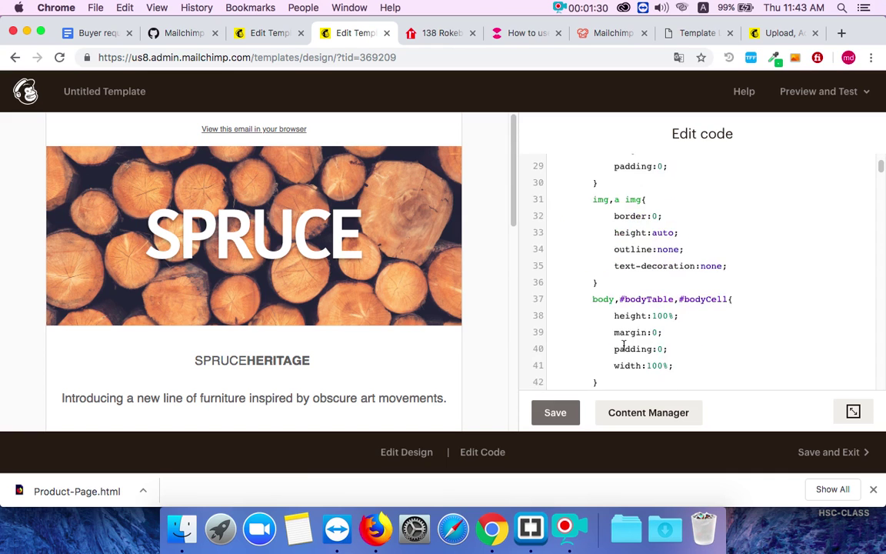
pyautogui.scroll(-1, 624, 345)
pyautogui.scroll(-1, 624, 345)
pyautogui.scroll(1, 624, 345)
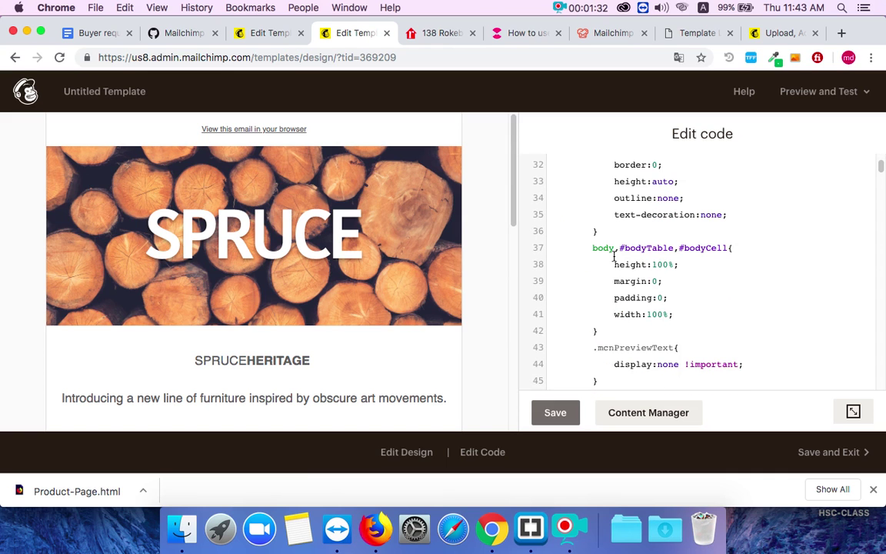
pyautogui.click(559, 7)
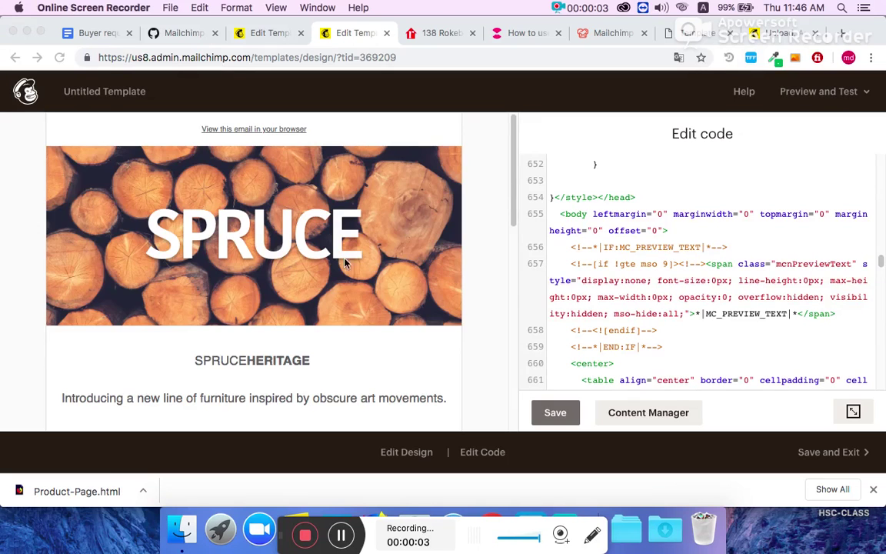
pyautogui.scroll(-5, 344, 263)
pyautogui.scroll(-4, 345, 269)
pyautogui.scroll(-2, 347, 275)
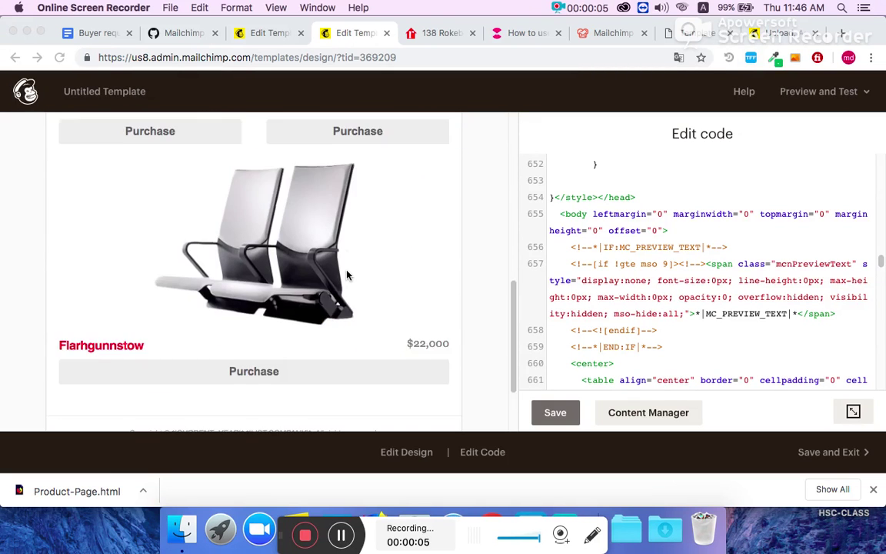
pyautogui.scroll(-10, 347, 274)
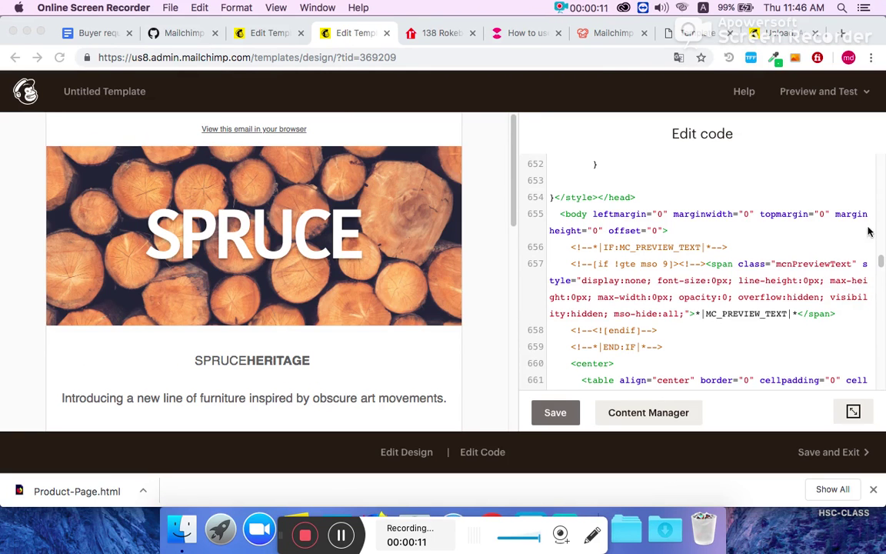
pyautogui.click(664, 231)
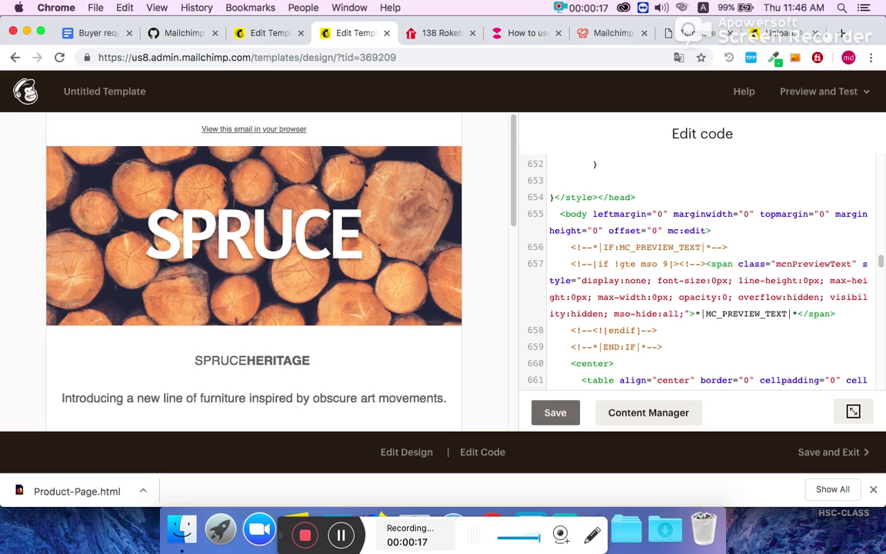
# Step: Give the body tag mc:edit="bodyeditableoption" and select the attribute value
pyautogui.press('BackSpace')
pyautogui.press('Left')
pyautogui.write('b')
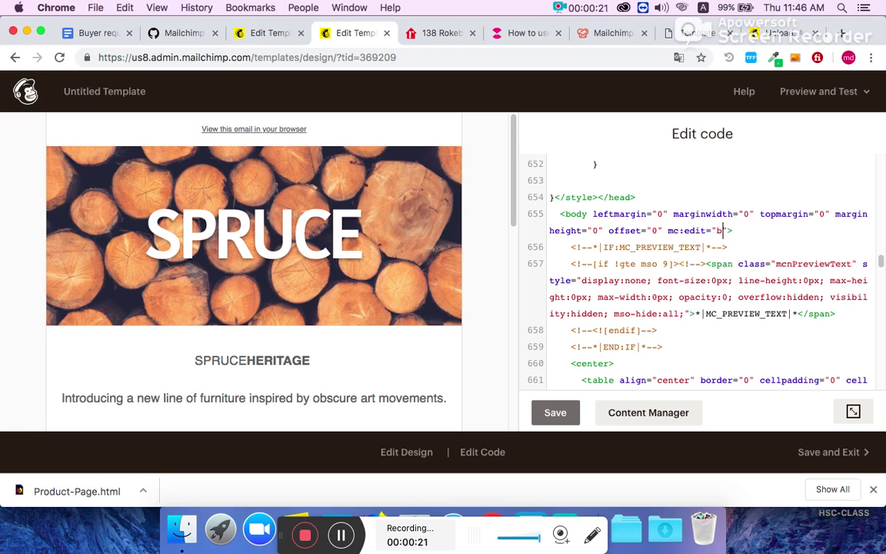
pyautogui.write('ody')
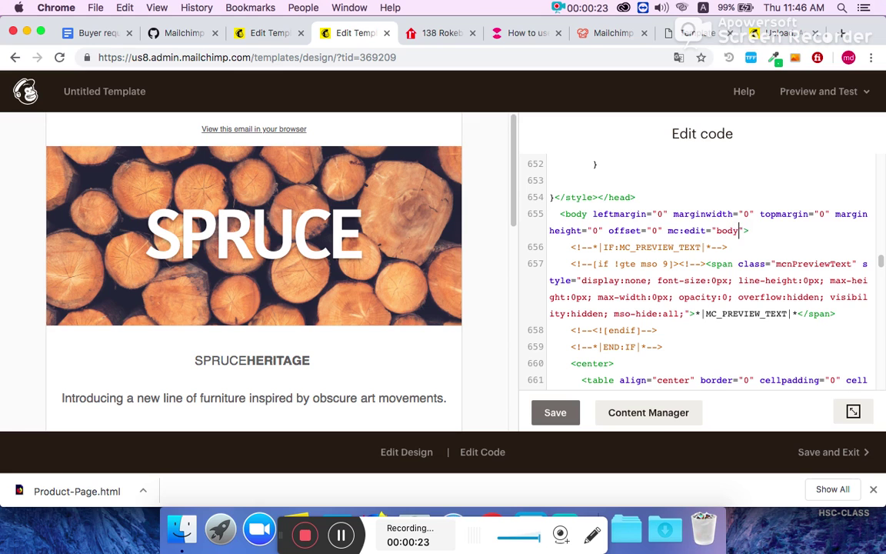
pyautogui.write('edit')
pyautogui.write('a')
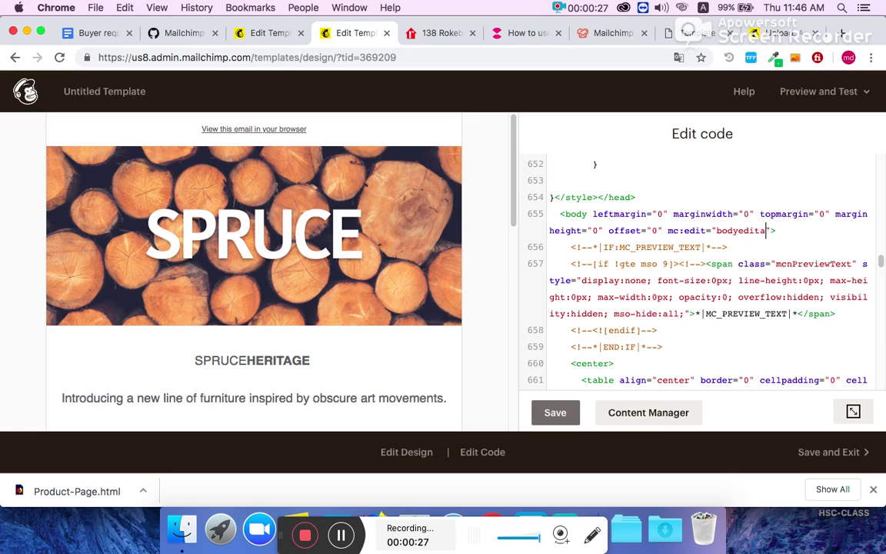
pyautogui.write('bl')
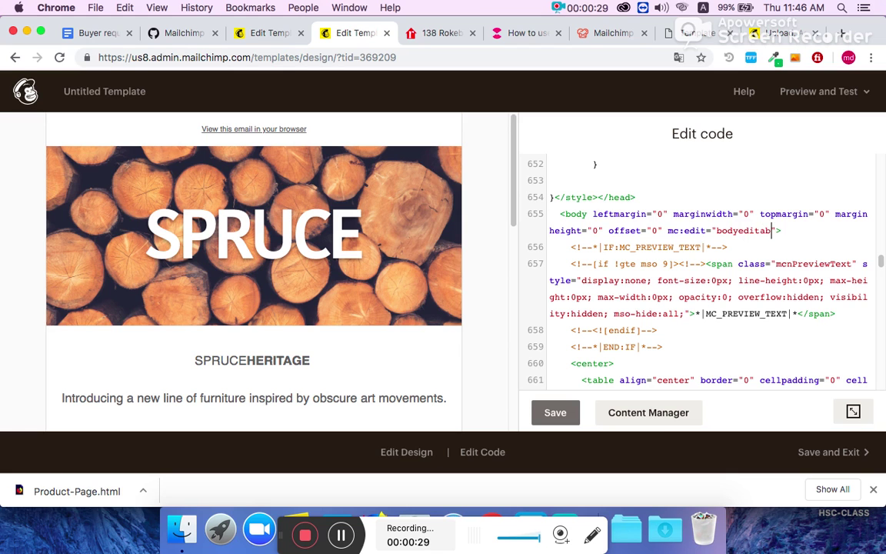
pyautogui.write('e')
pyautogui.write('op')
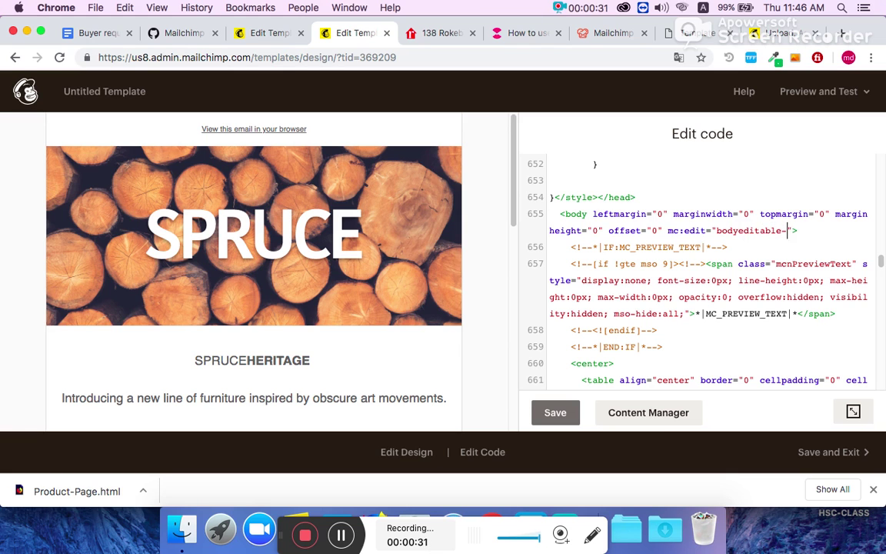
pyautogui.write('tion')
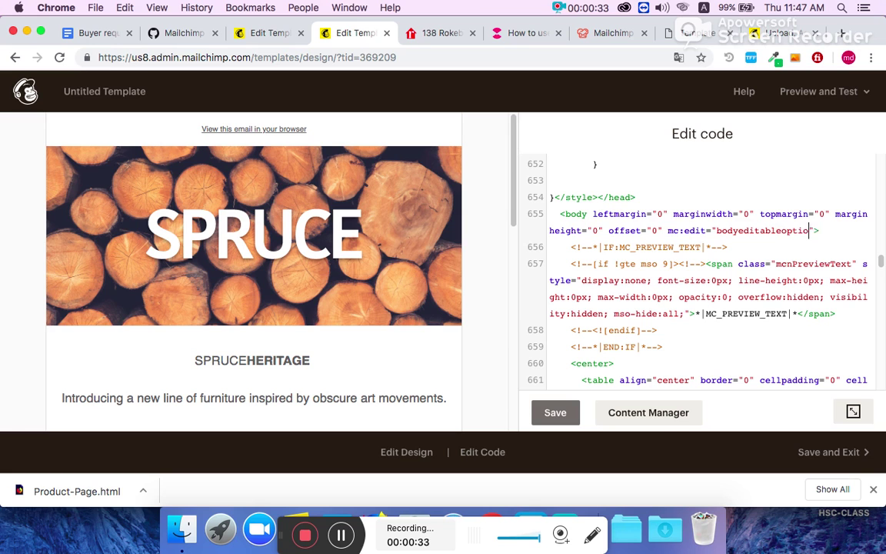
pyautogui.doubleClick(754, 231)
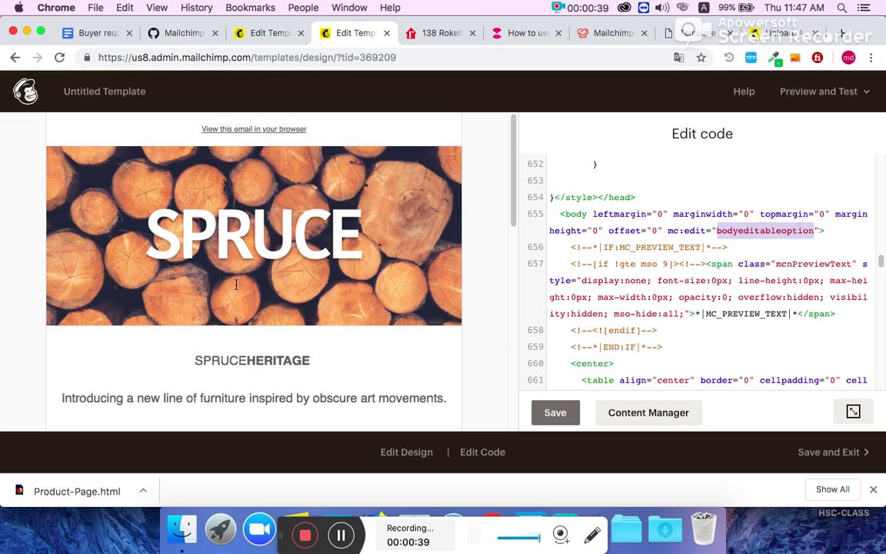
# Step: Save the body tag change and switch back to Edit Design
pyautogui.scroll(-2, 330, 300)
pyautogui.press('super+s')
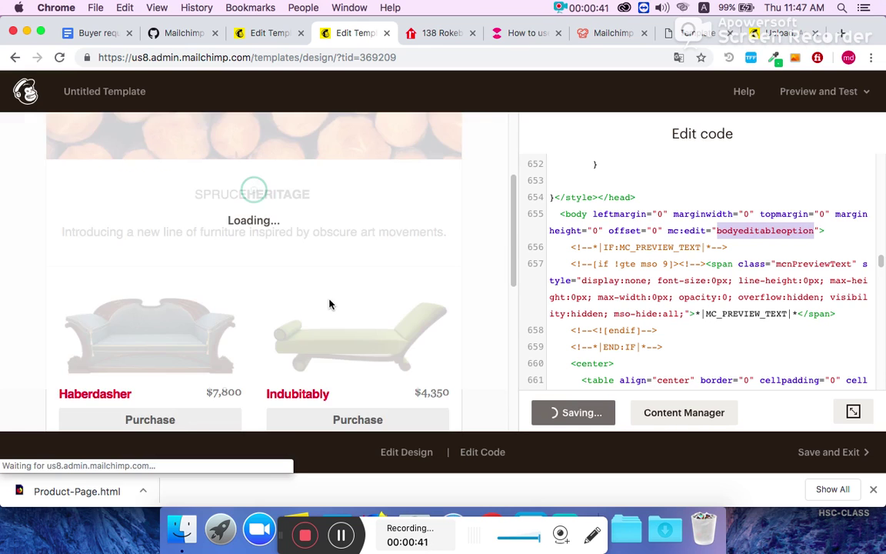
pyautogui.click(555, 421)
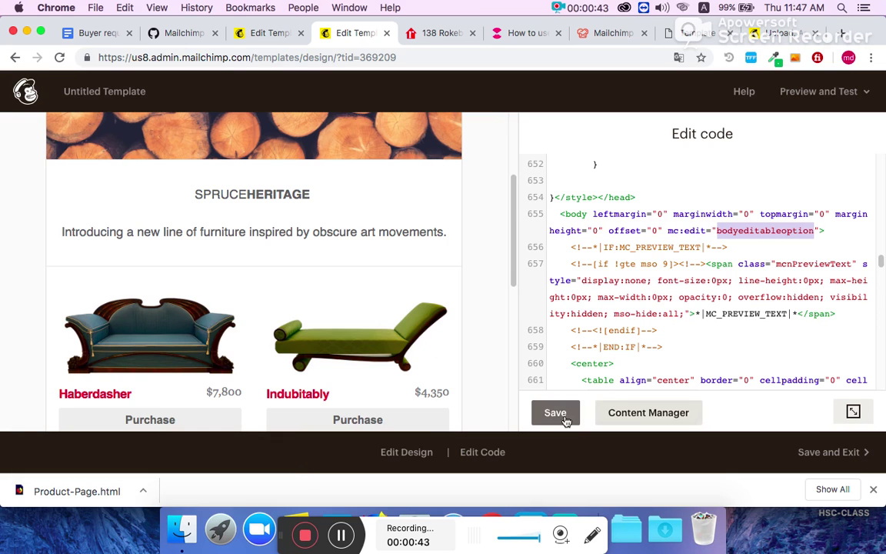
pyautogui.click(422, 468)
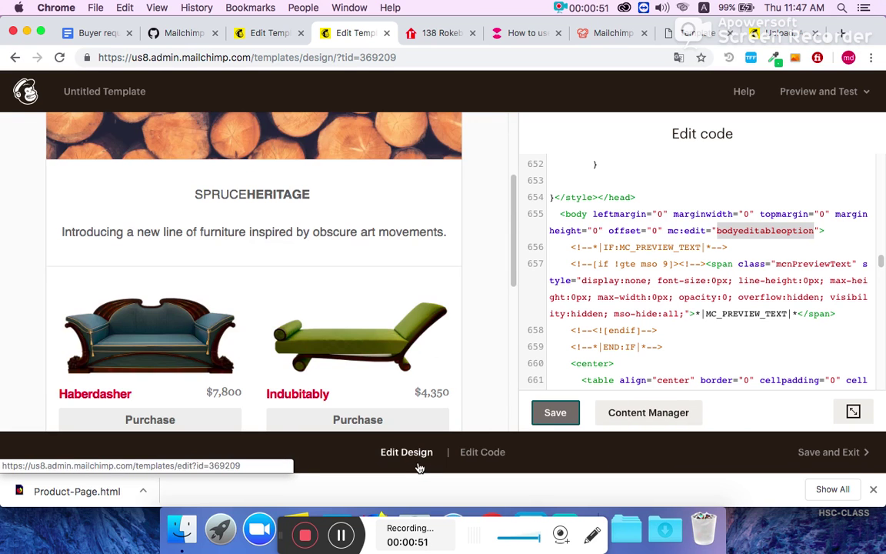
pyautogui.click(396, 457)
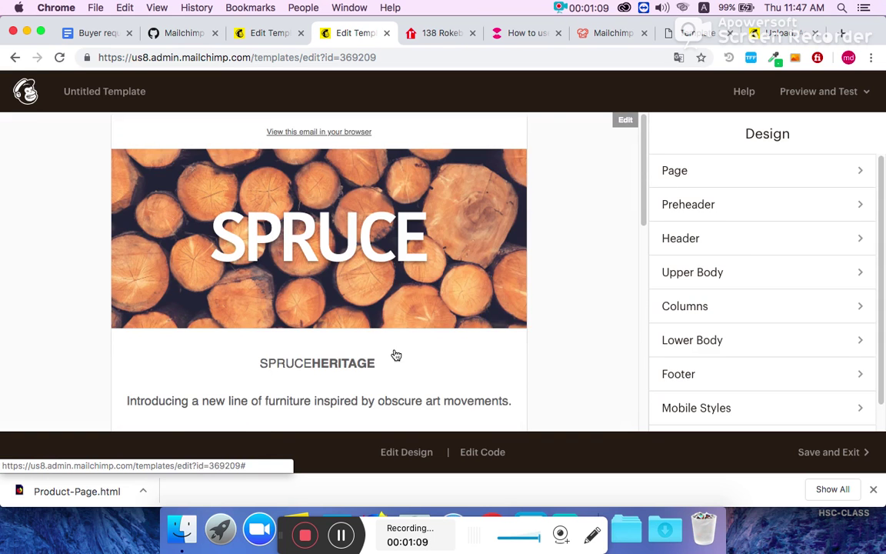
# Step: Scroll the SPRUCE preview, then open the whole body through its Edit tag
pyautogui.scroll(-5, 394, 340)
pyautogui.scroll(-2, 394, 340)
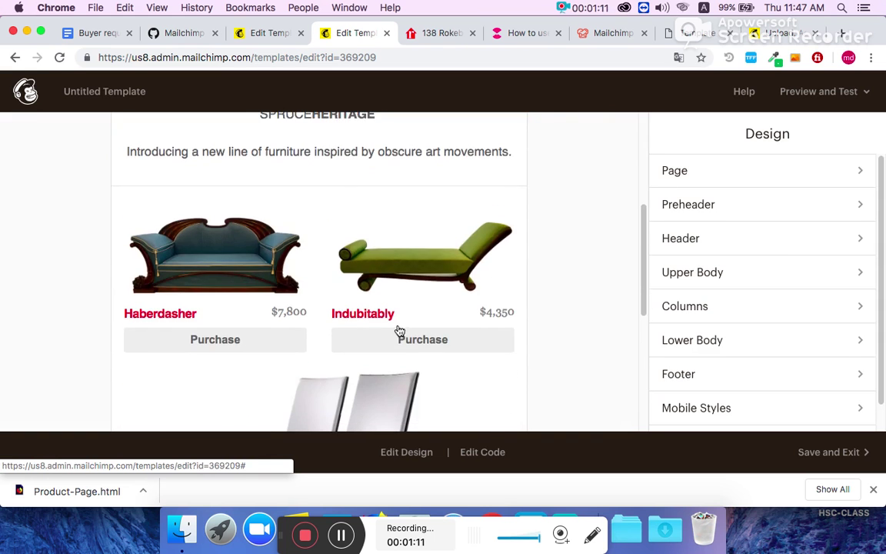
pyautogui.scroll(-4, 350, 342)
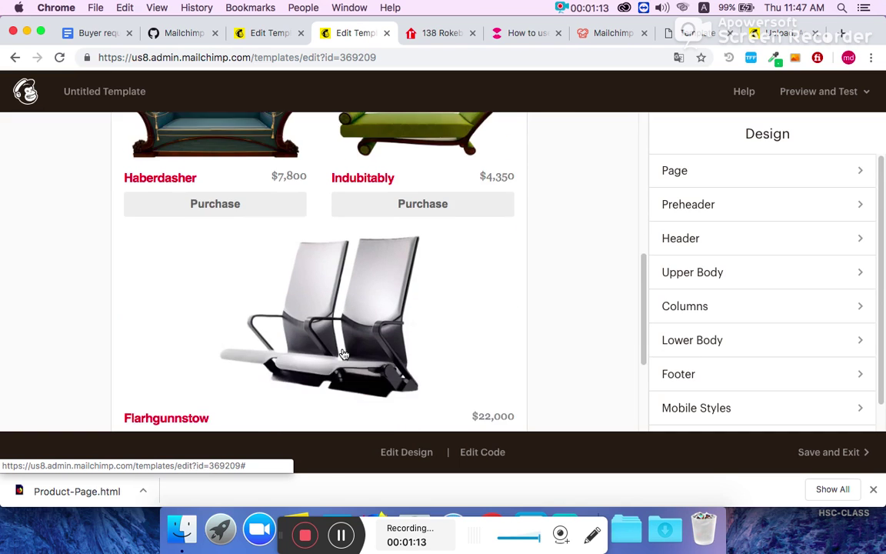
pyautogui.scroll(-1, 342, 350)
pyautogui.scroll(1, 344, 354)
pyautogui.scroll(10, 343, 354)
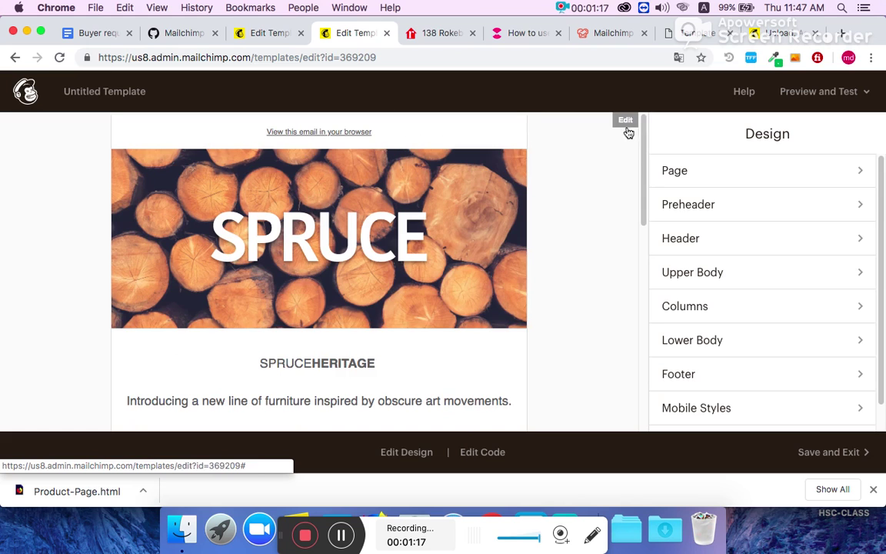
pyautogui.click(557, 240)
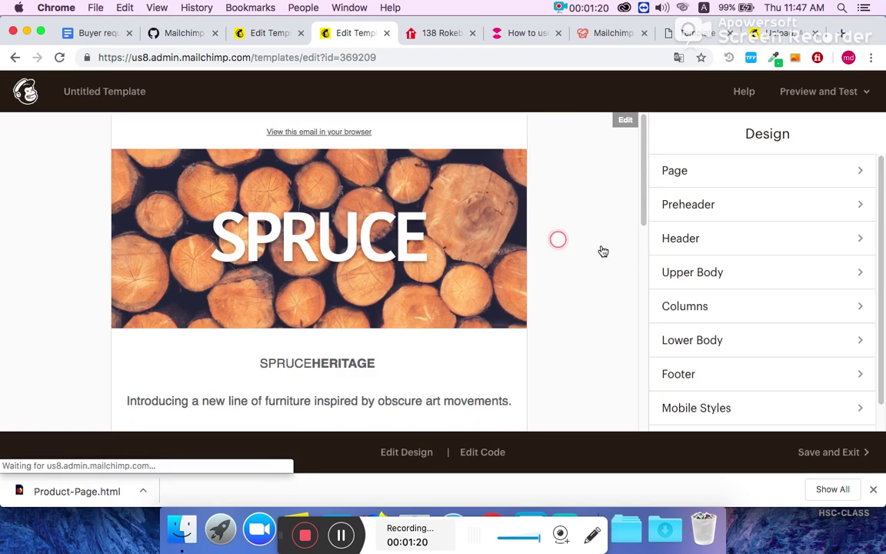
pyautogui.click(625, 119)
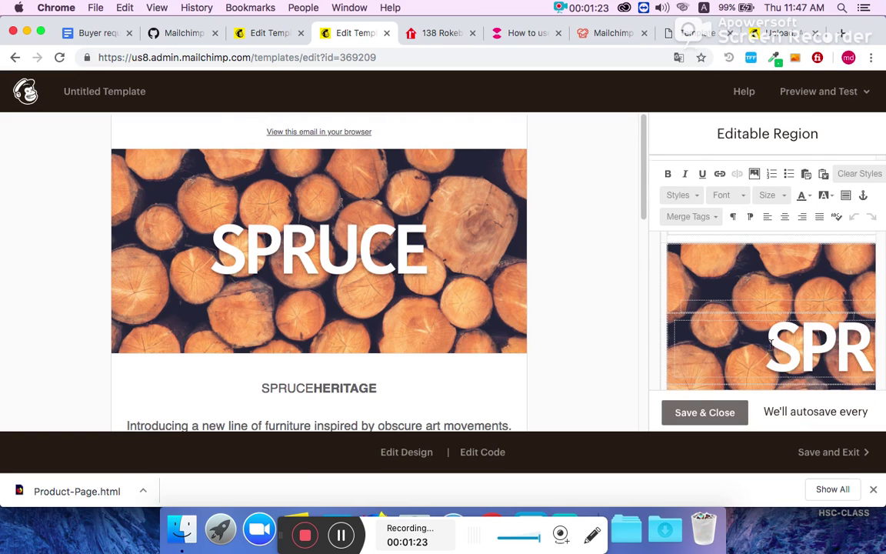
# Step: Check the header image, HERITAGE heading and sofa image are each editable in the region
pyautogui.click(799, 353)
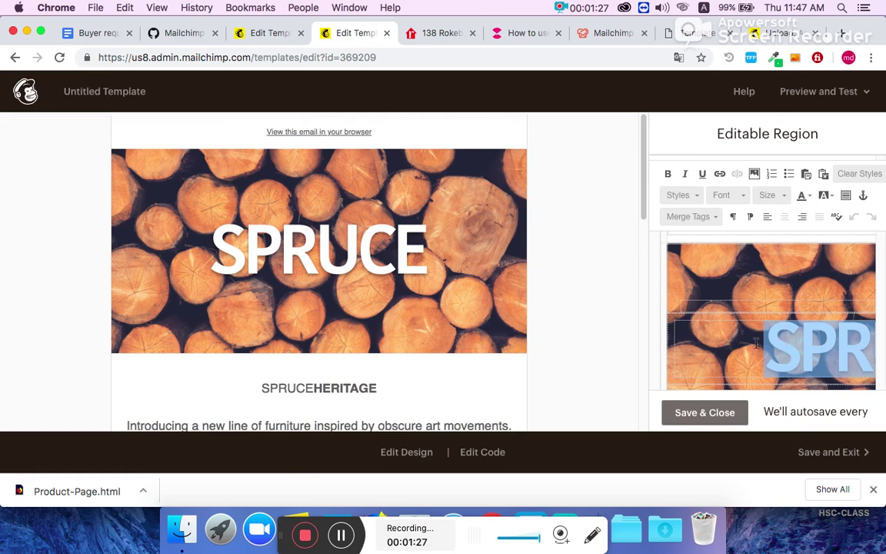
pyautogui.click(821, 353)
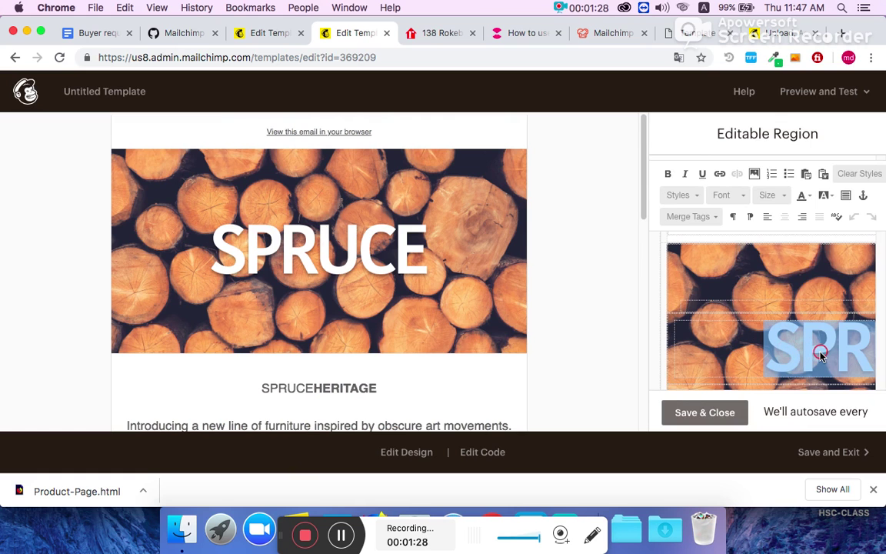
pyautogui.click(756, 356)
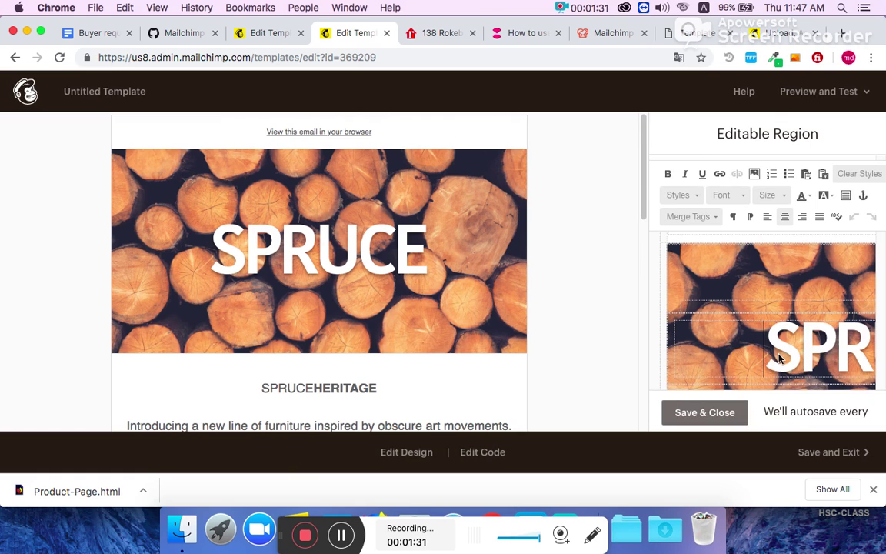
pyautogui.scroll(-3, 780, 359)
pyautogui.click(748, 360)
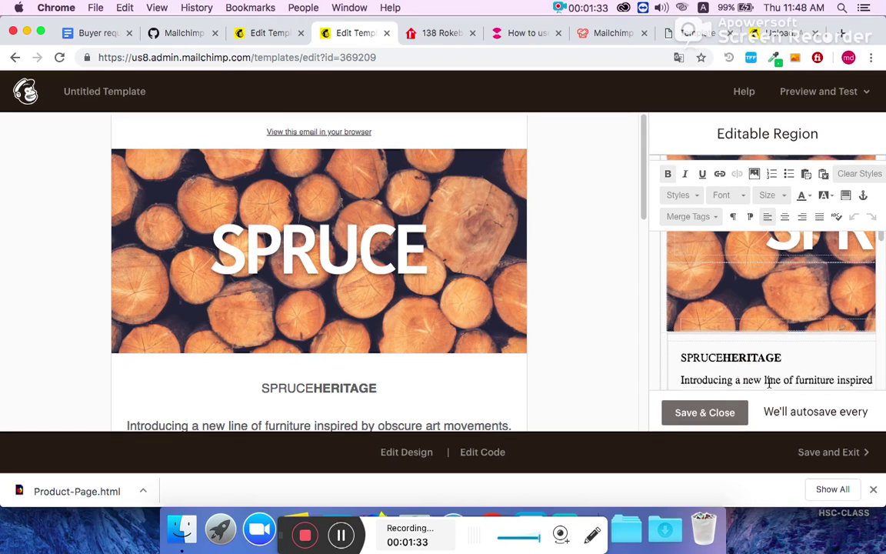
pyautogui.scroll(-1, 732, 331)
pyautogui.click(735, 327)
pyautogui.scroll(-2, 735, 326)
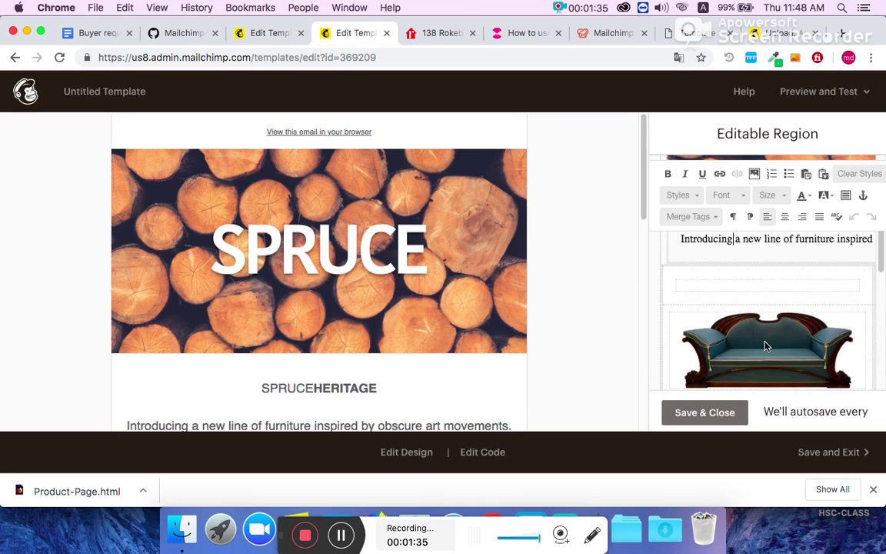
pyautogui.click(766, 347)
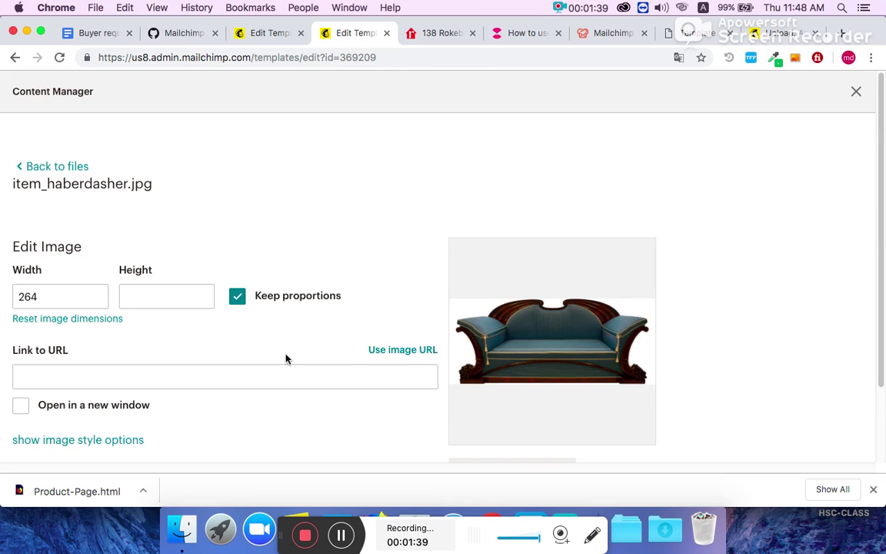
# Step: Reinsert the sofa image item_haberdasher.jpg at width 264 from the Edit Image settings
pyautogui.scroll(-2, 553, 360)
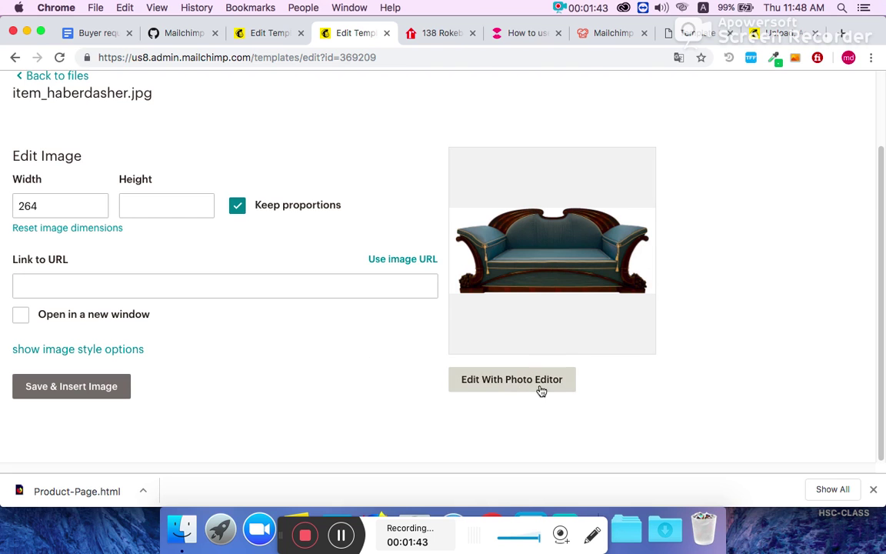
pyautogui.scroll(2, 167, 327)
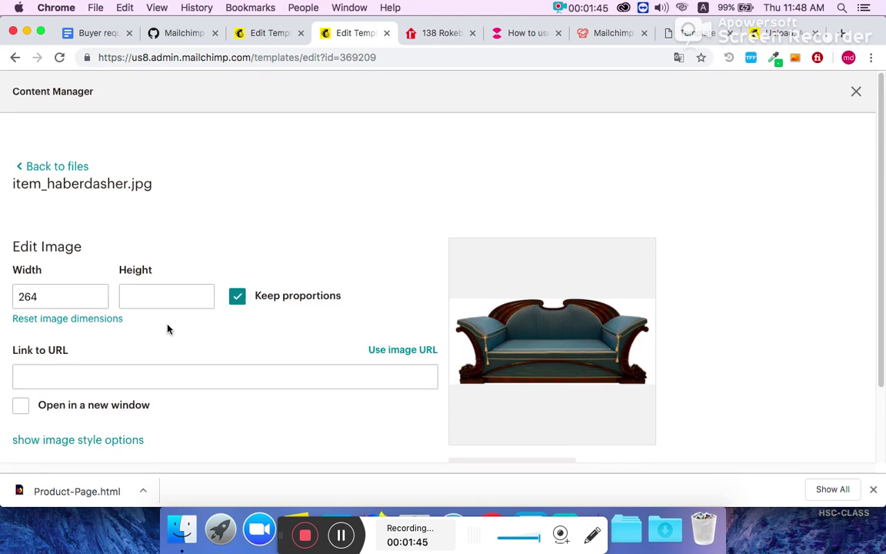
pyautogui.scroll(-2, 169, 330)
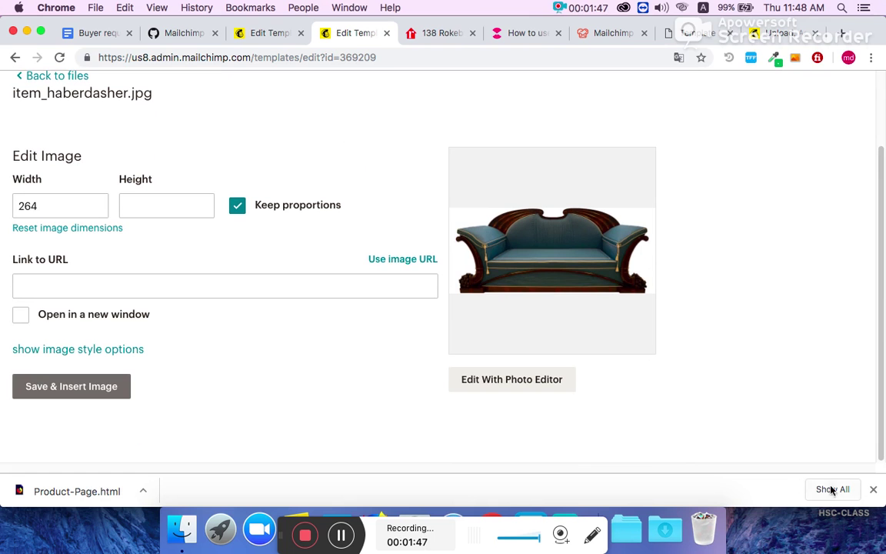
pyautogui.click(51, 388)
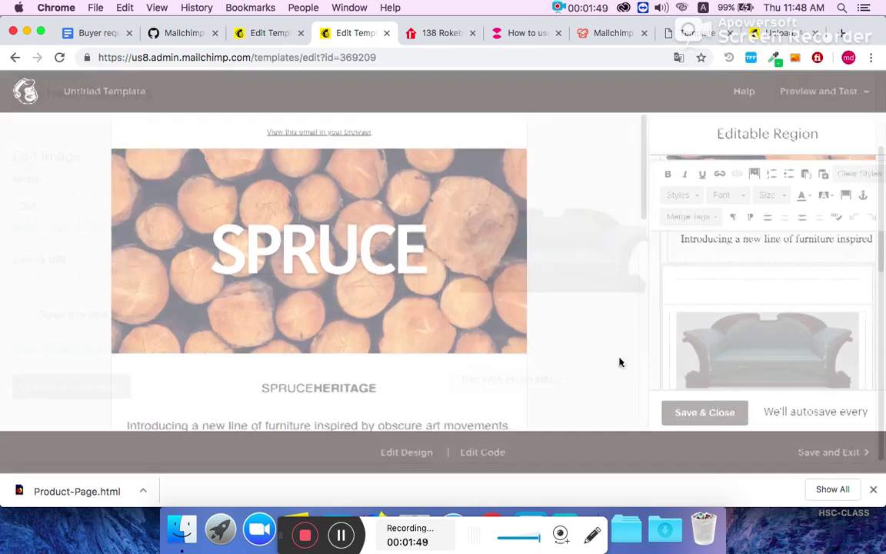
pyautogui.scroll(-10, 454, 317)
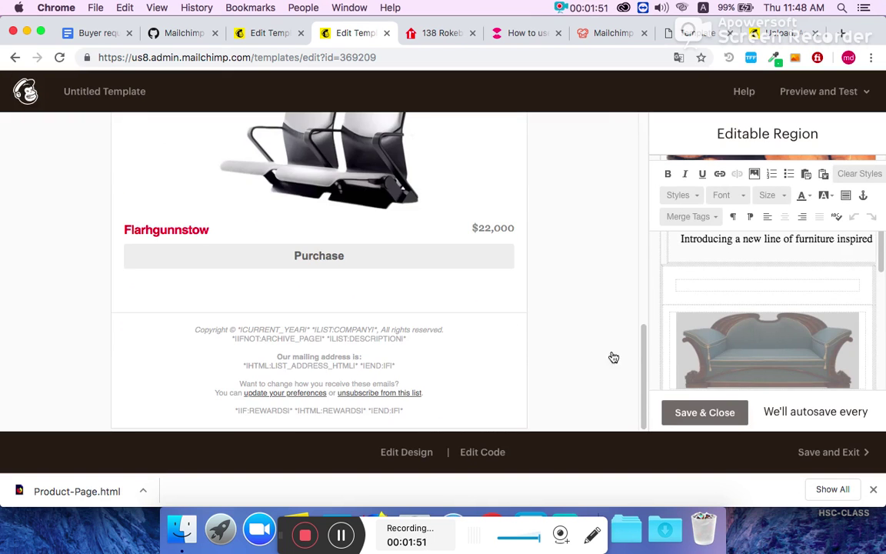
pyautogui.scroll(-10, 770, 354)
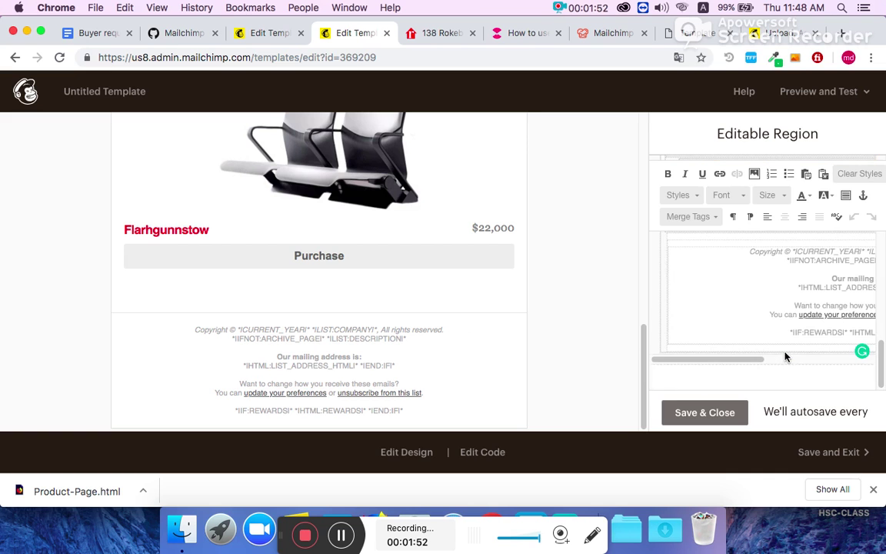
pyautogui.click(800, 314)
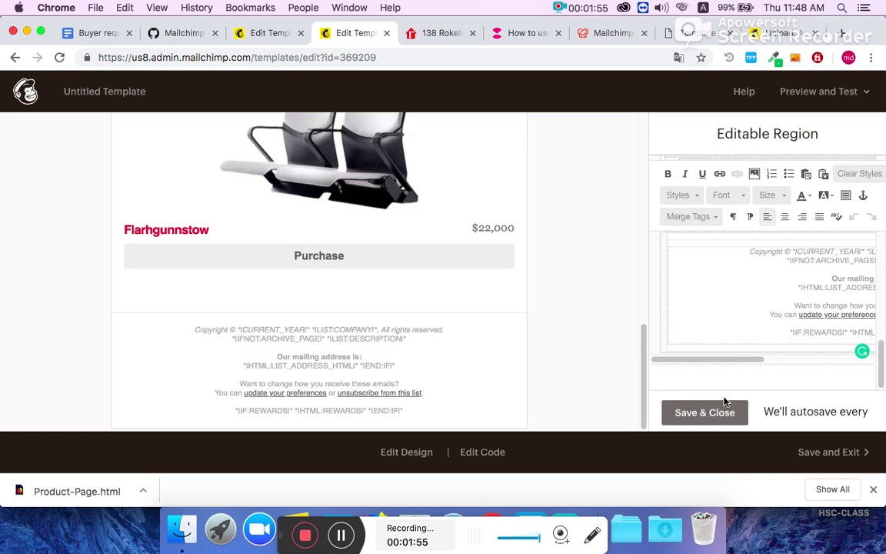